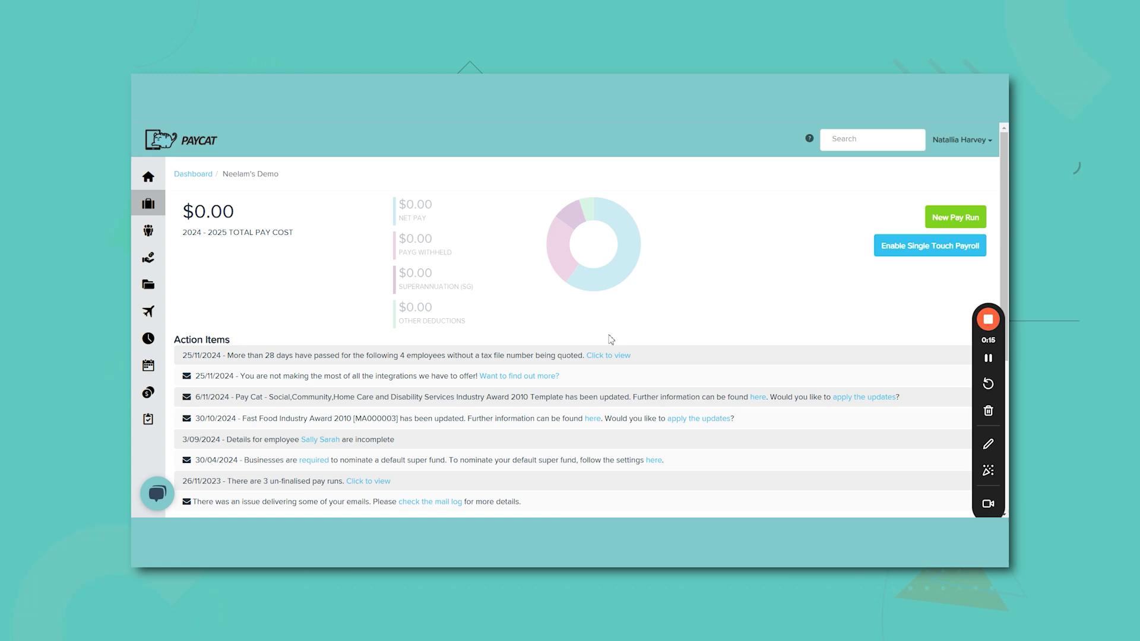
Open the Approve Timesheets page from the Timesheets sidebar flyout.
scroll(597, 314, down, 1)
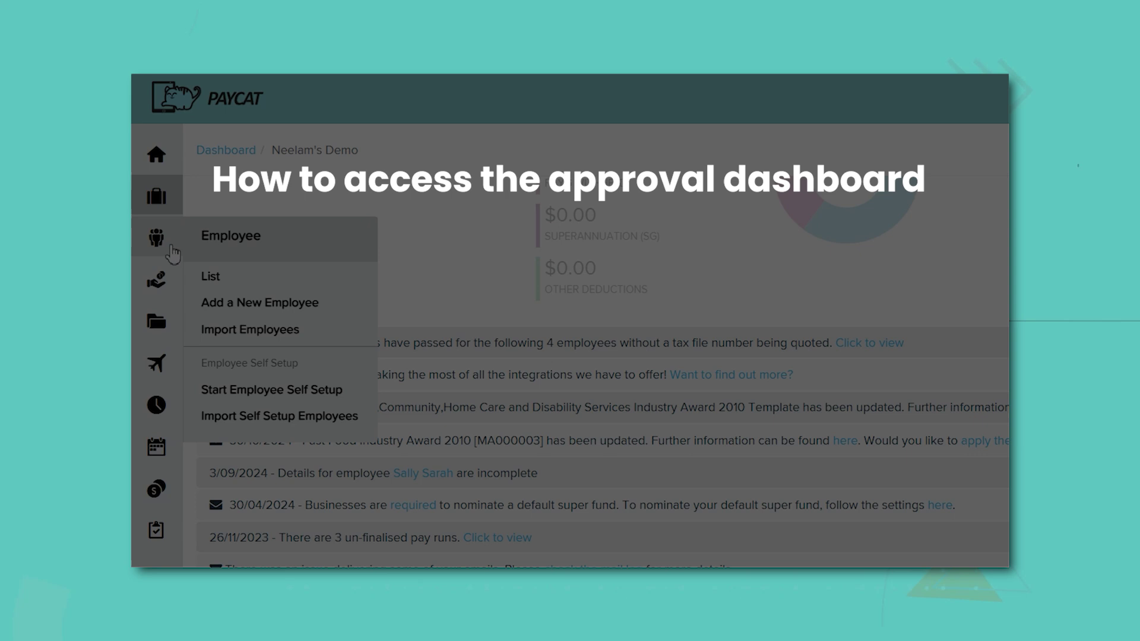
mouse_move(149, 338)
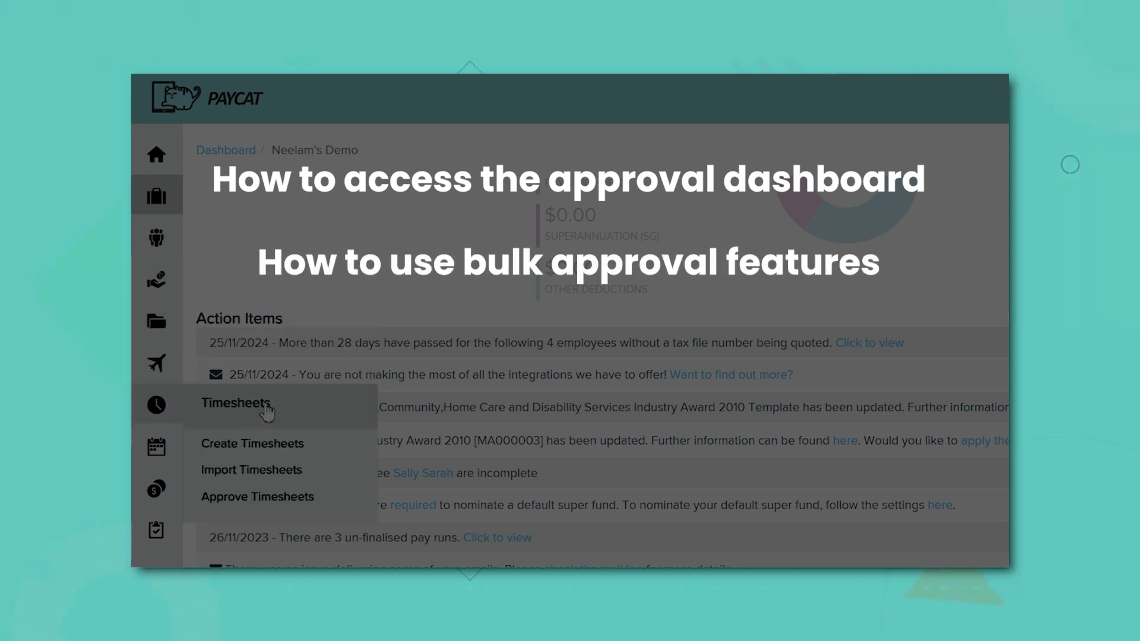
click(262, 496)
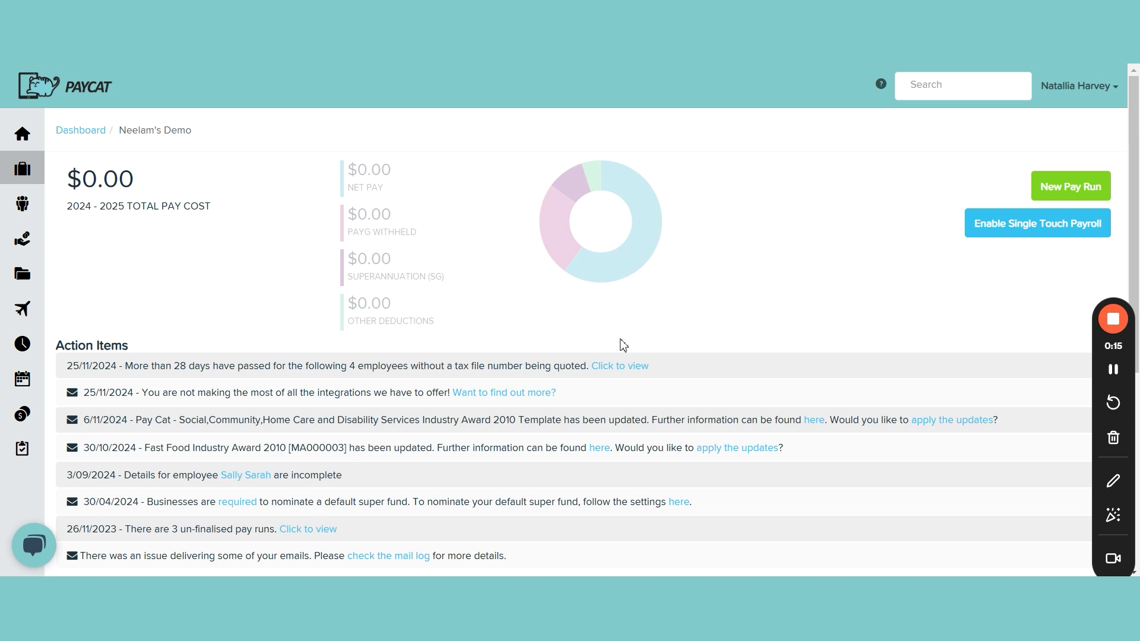
scroll(610, 318, down, 1)
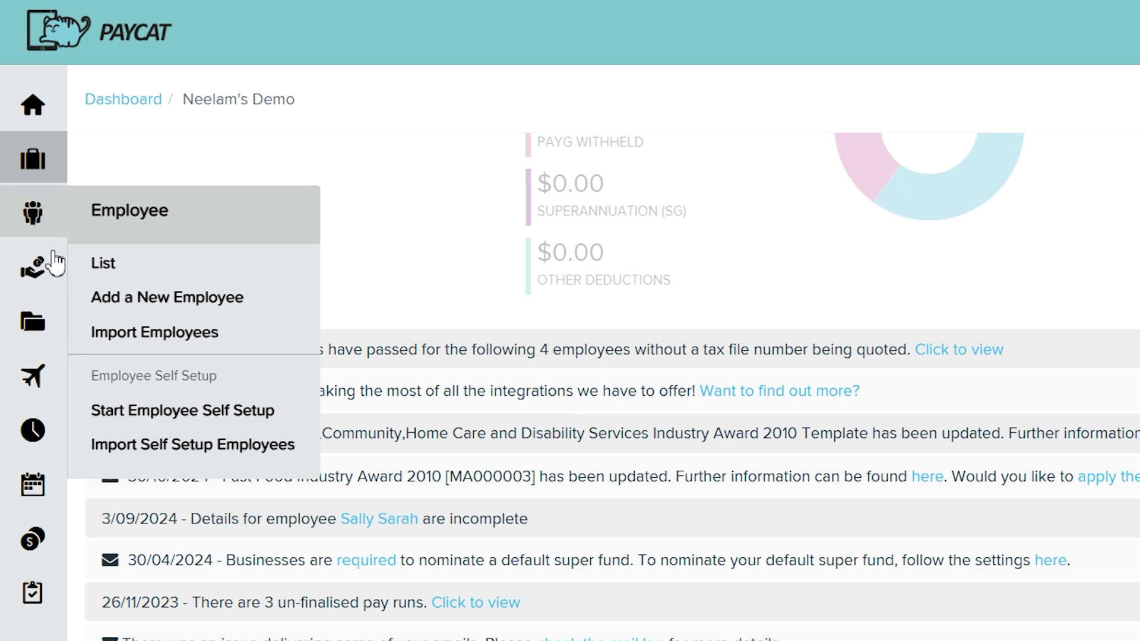
mouse_move(23, 344)
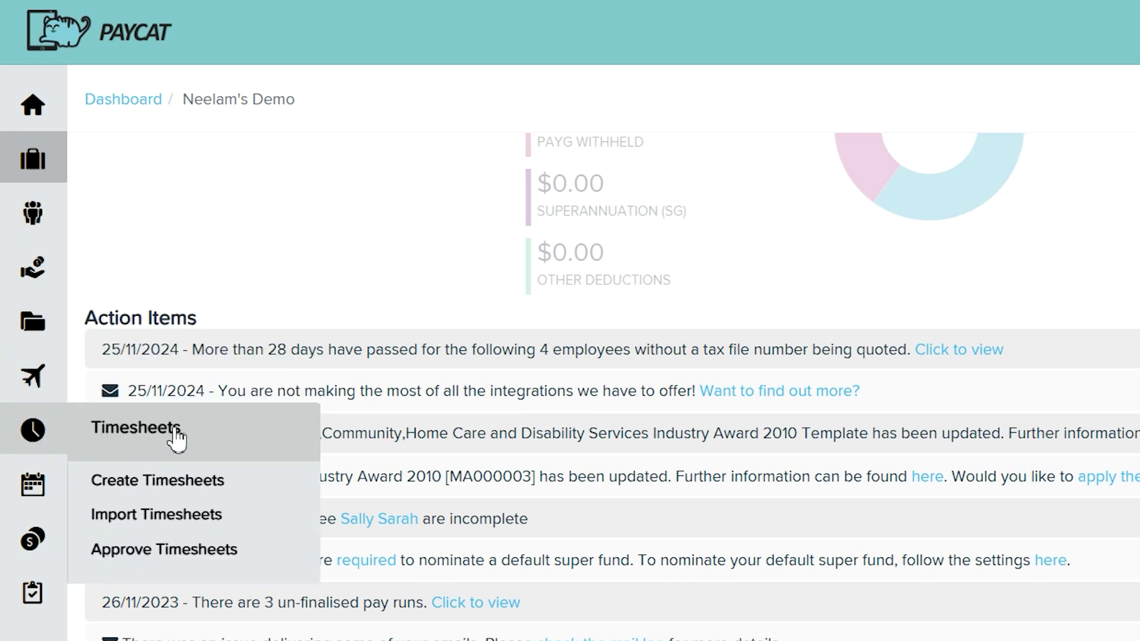
click(178, 551)
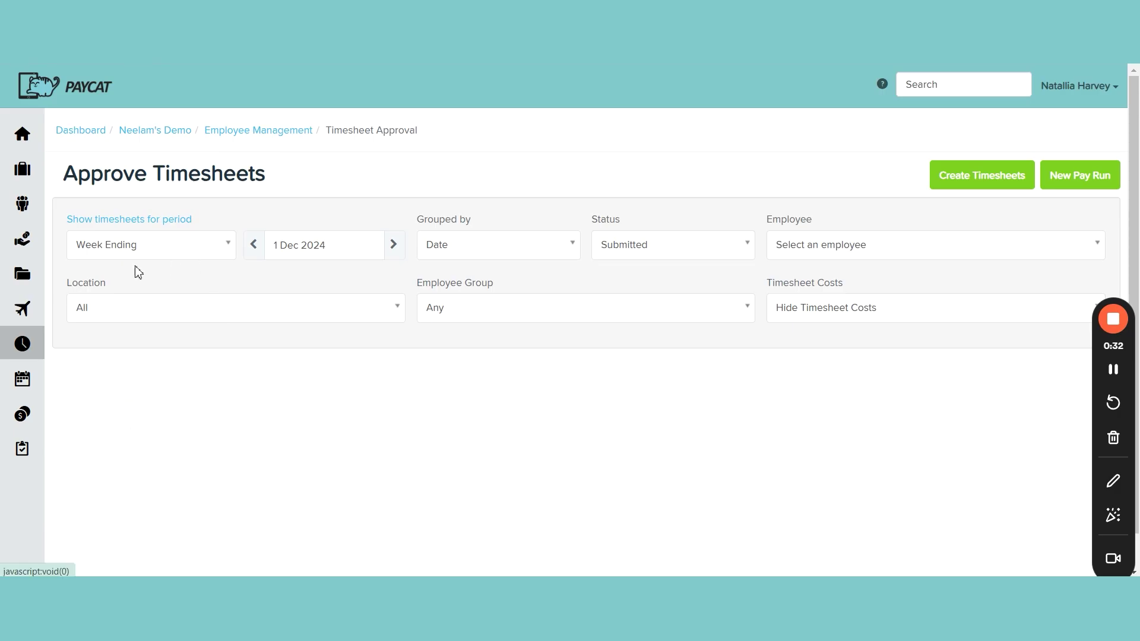
Move the Week Ending filter back one week to 24 Nov 2024.
click(84, 265)
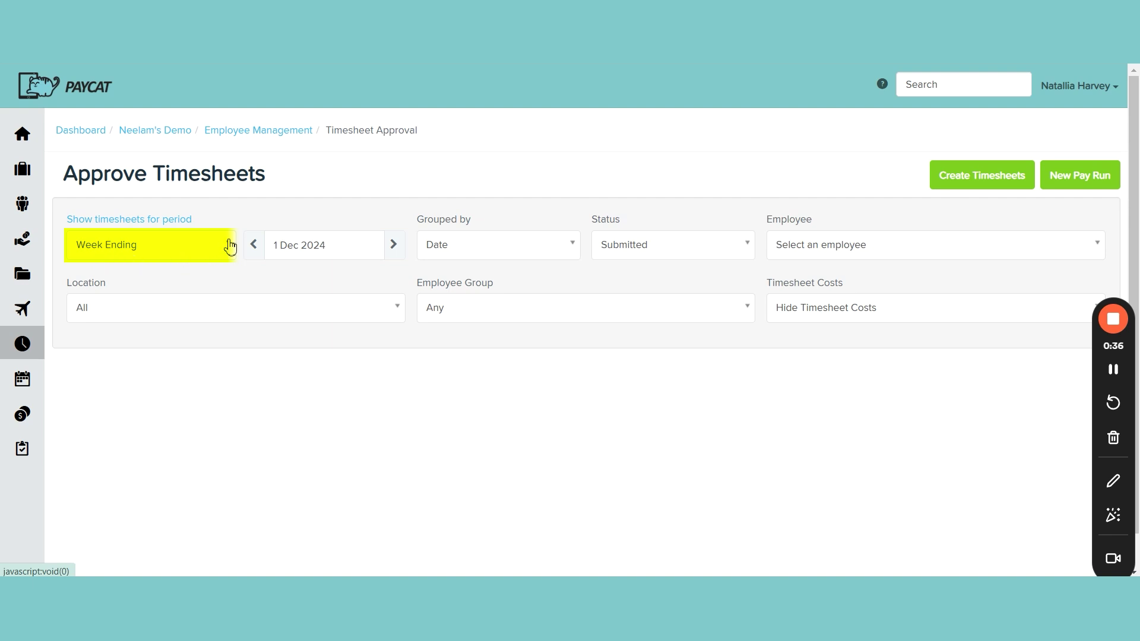
click(254, 248)
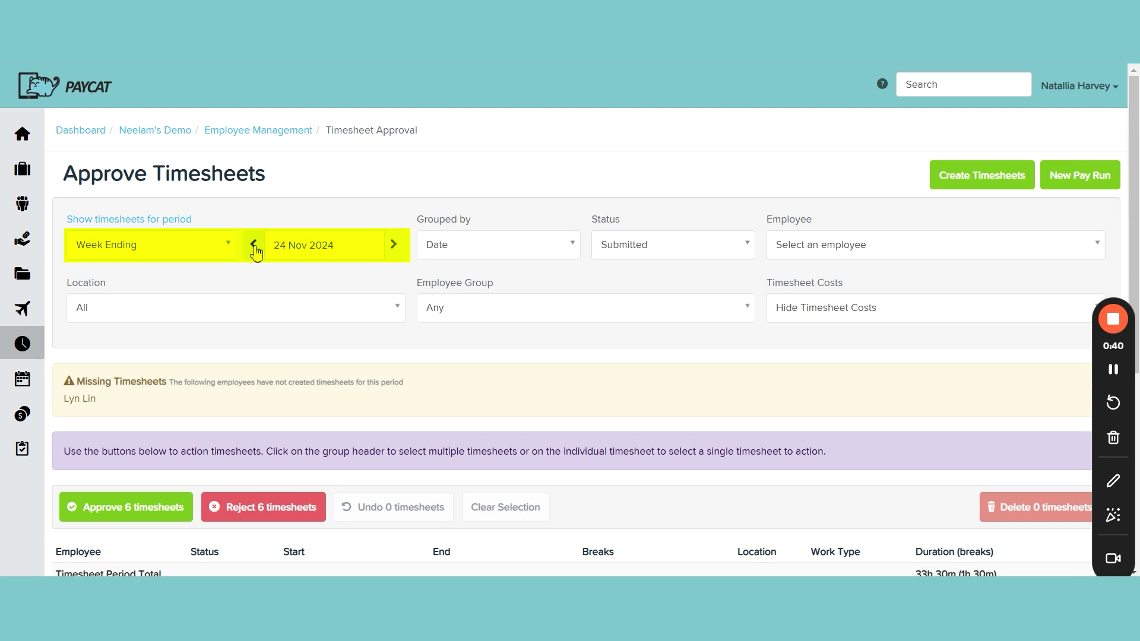
scroll(483, 326, down, 1)
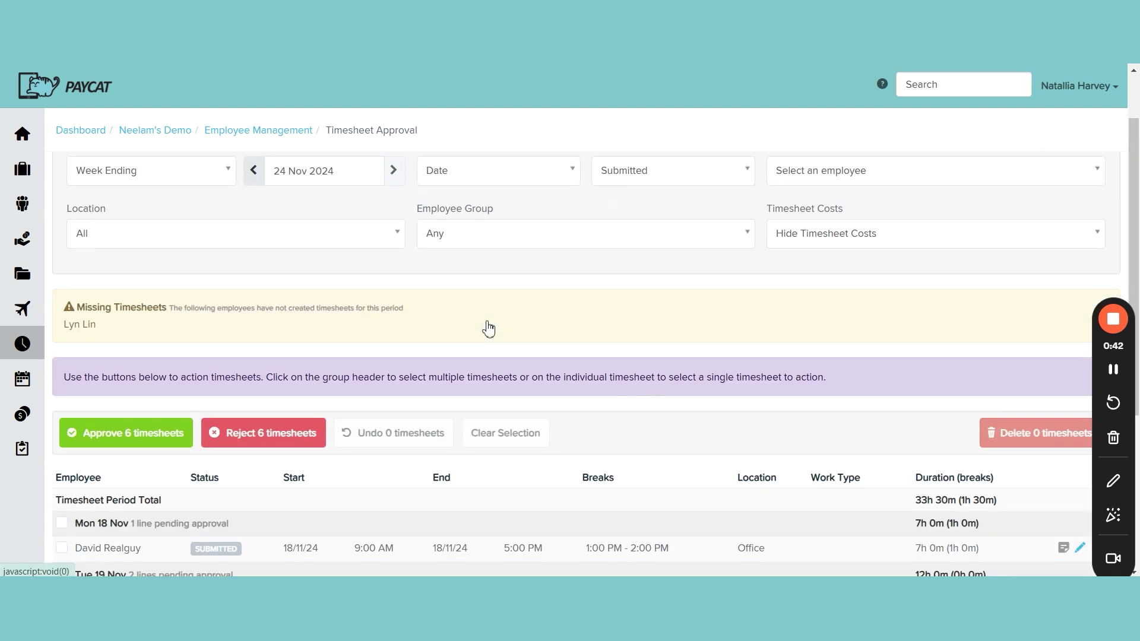
scroll(489, 328, up, 1)
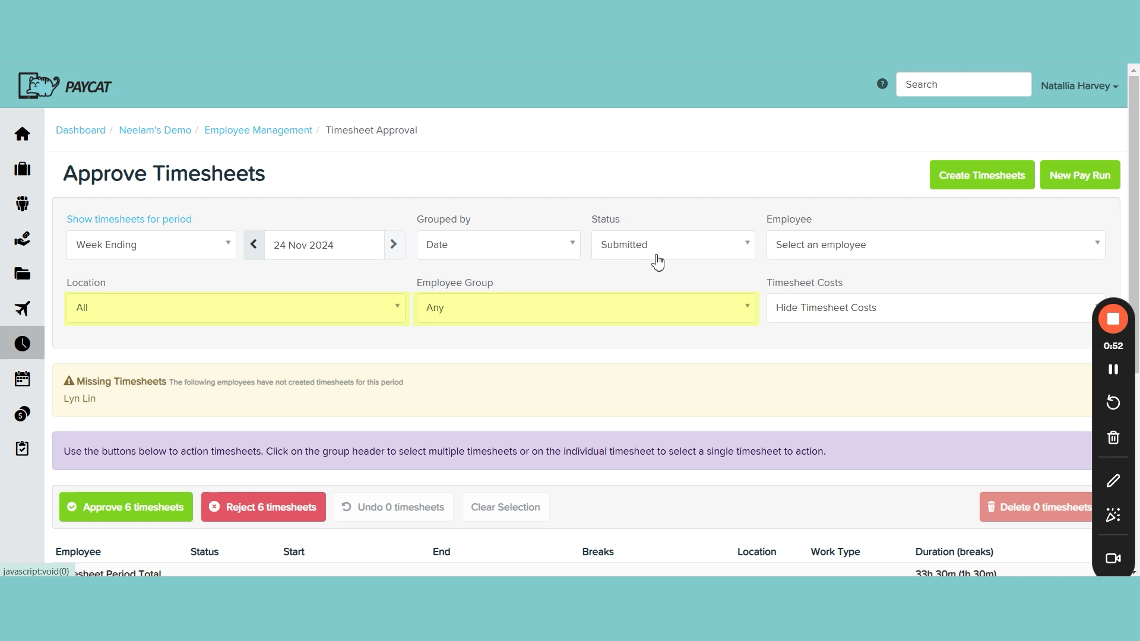
Set the Status filter to Any so submitted and approved timesheets both show.
click(658, 252)
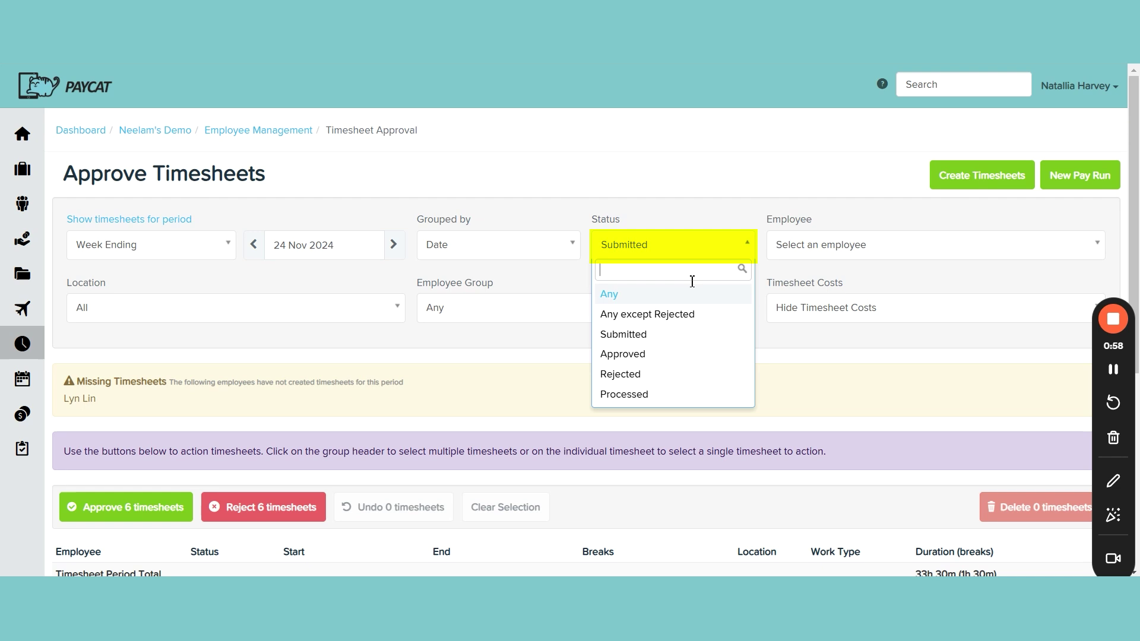
click(769, 337)
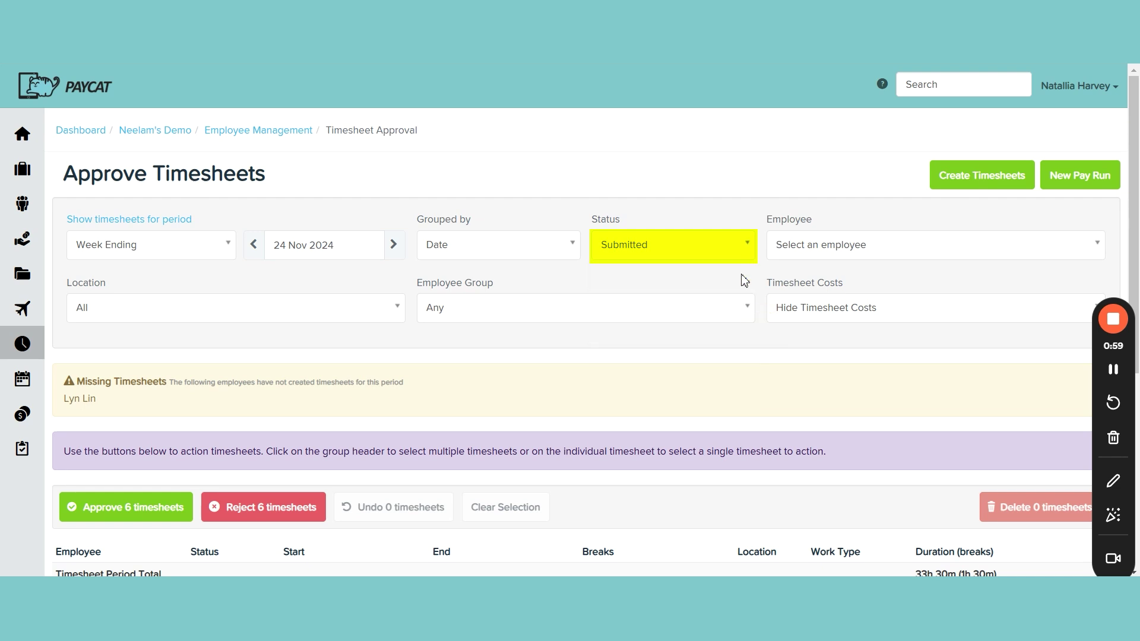
click(745, 253)
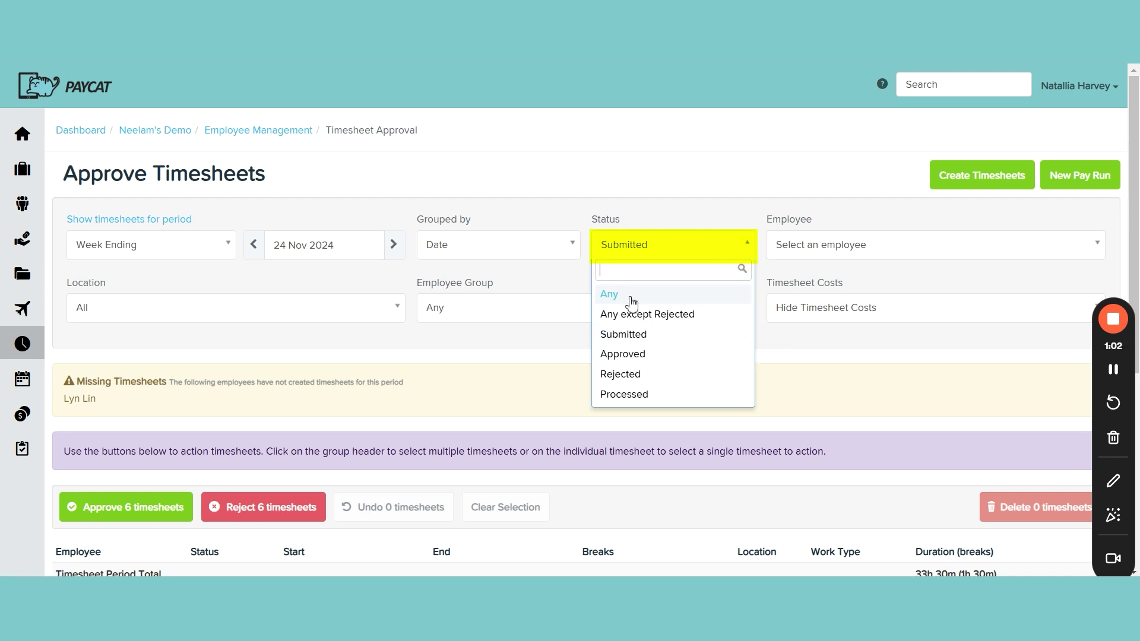
click(611, 295)
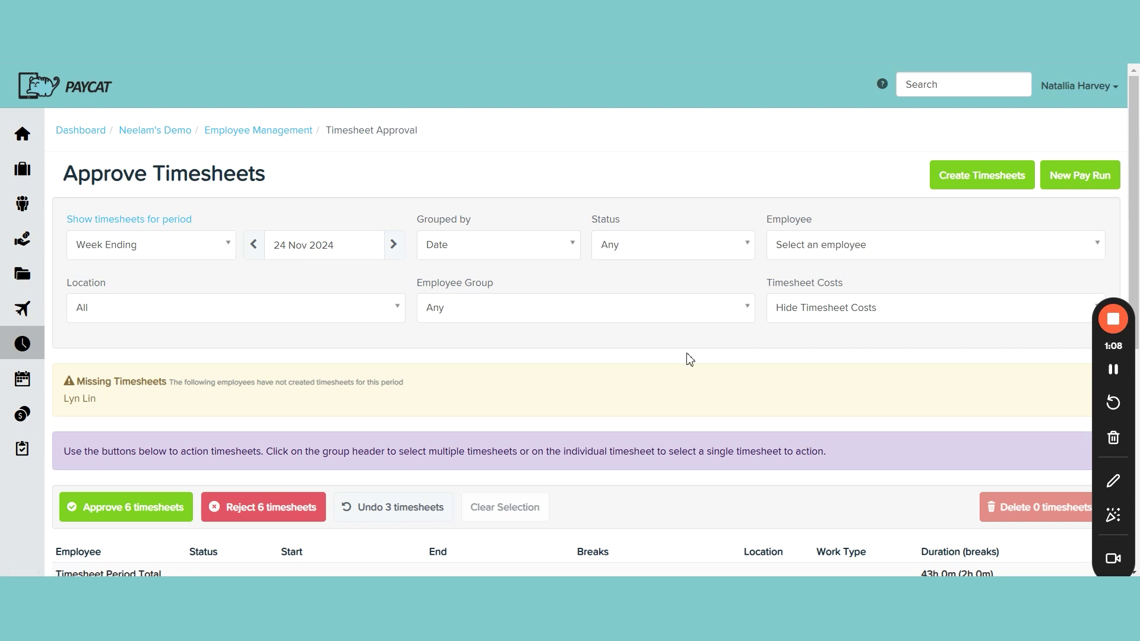
scroll(688, 359, down, 4)
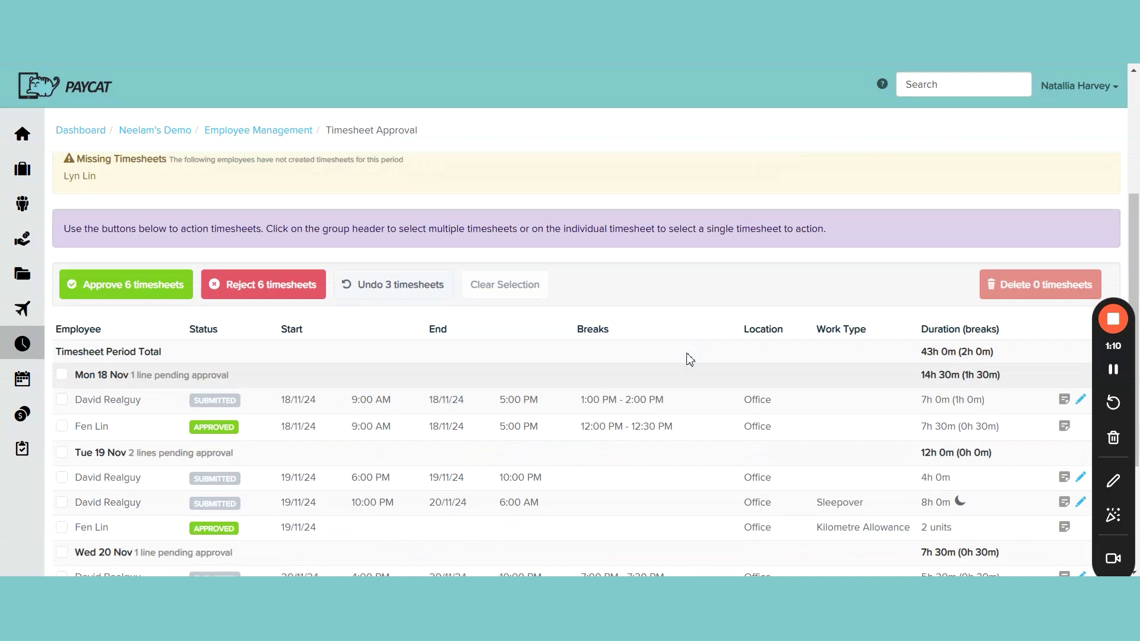
scroll(688, 359, up, 5)
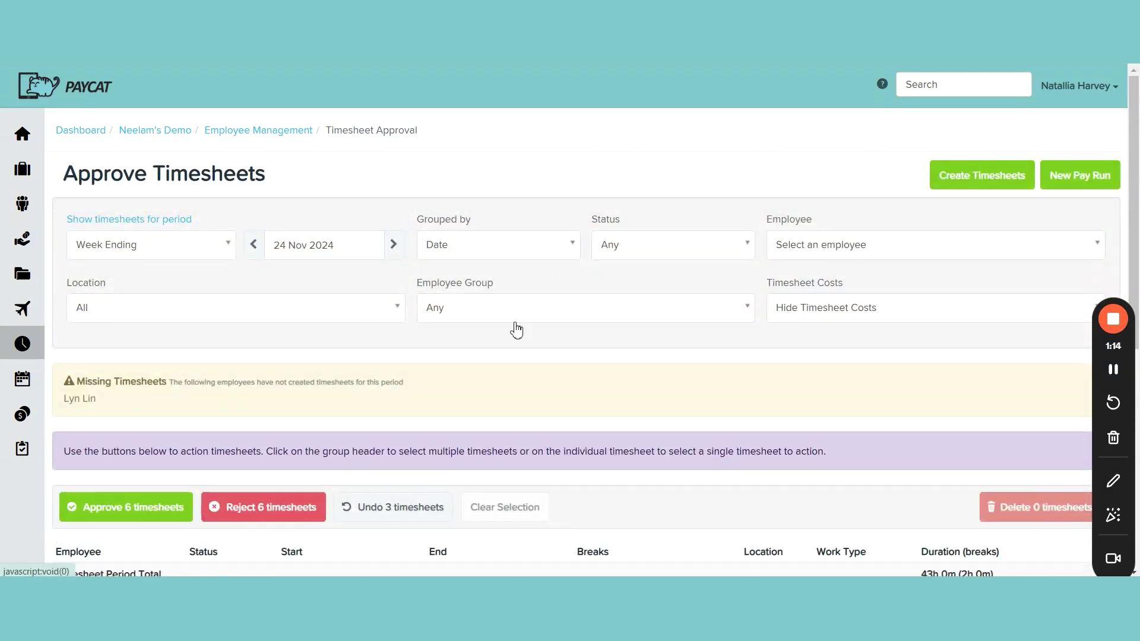
click(522, 315)
click(804, 380)
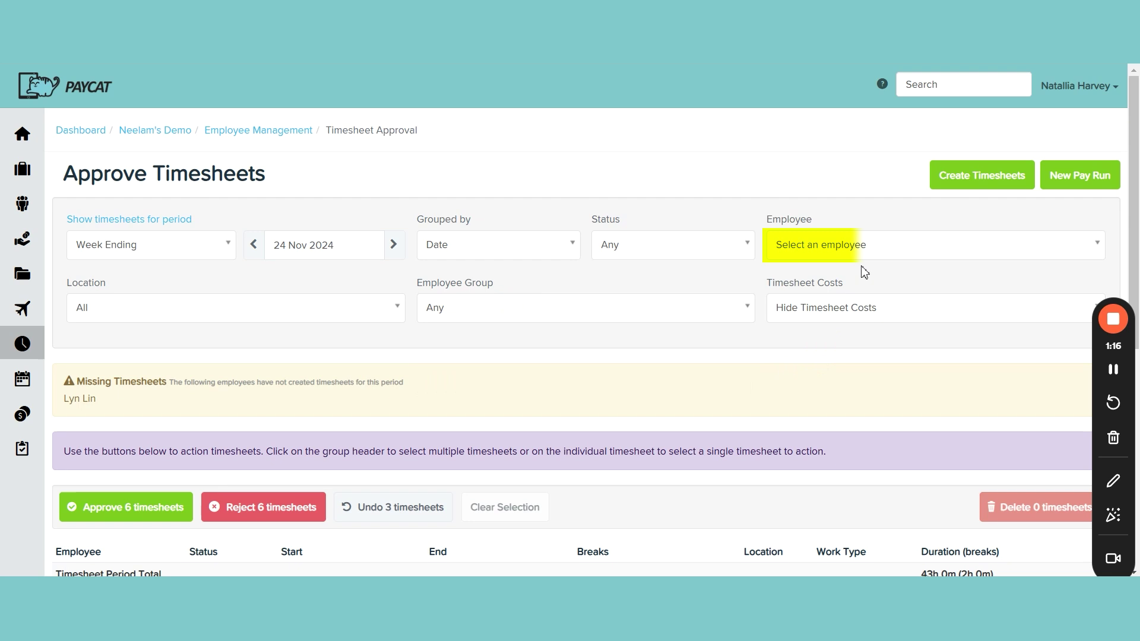
click(867, 258)
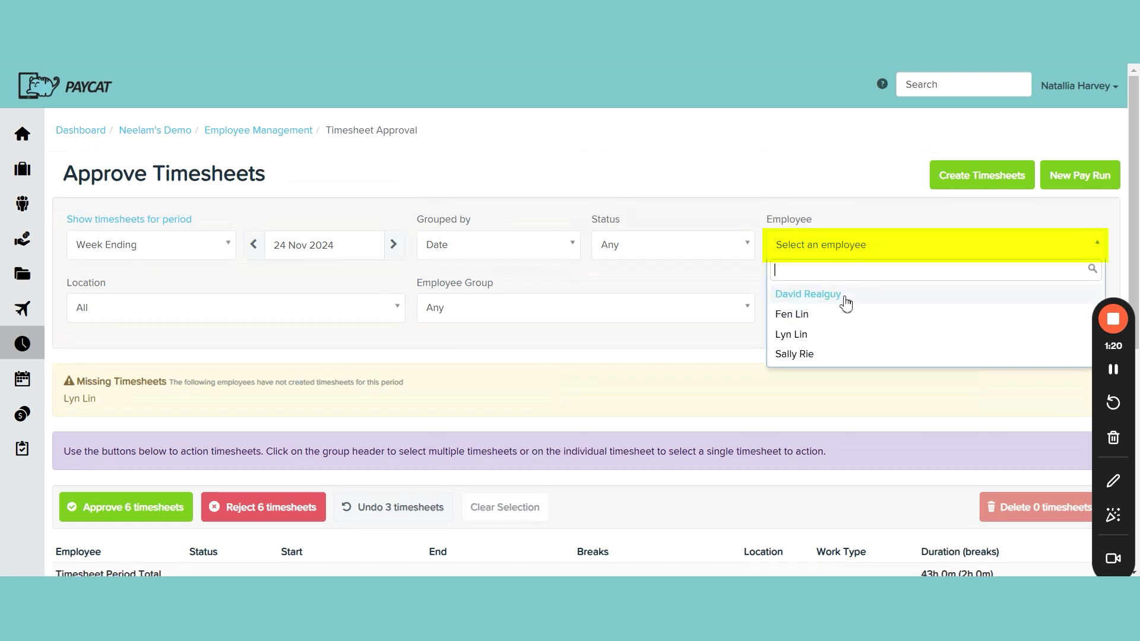
click(843, 296)
scroll(694, 376, down, 3)
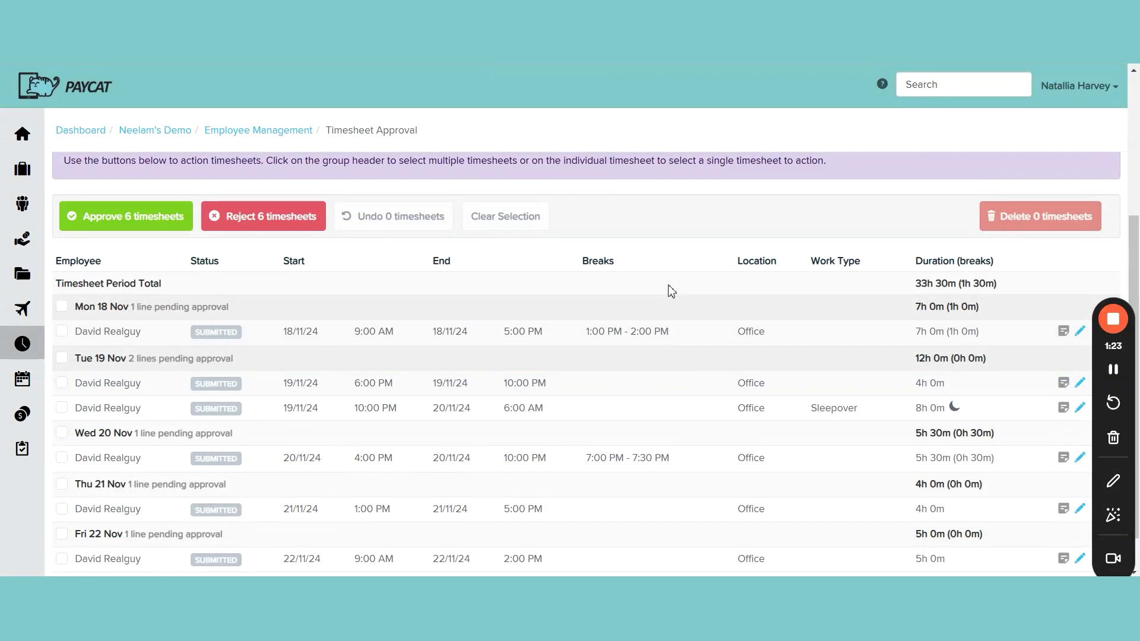
scroll(671, 291, down, 1)
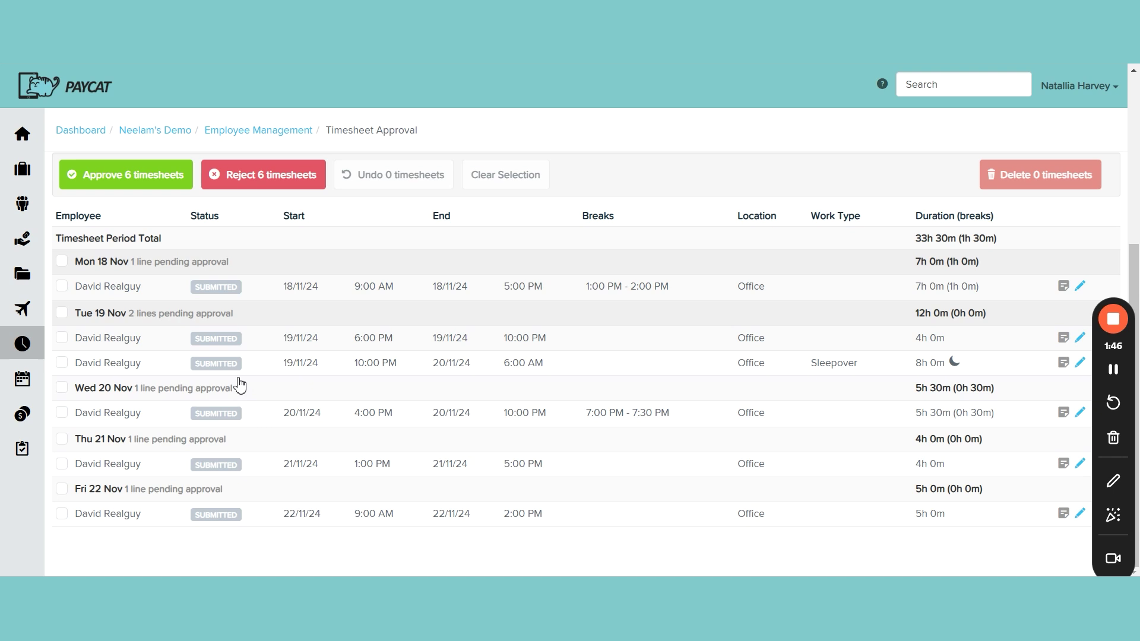
Change the Thu 21 Nov shift end to 5:30 PM (4h 30m) and save.
click(221, 442)
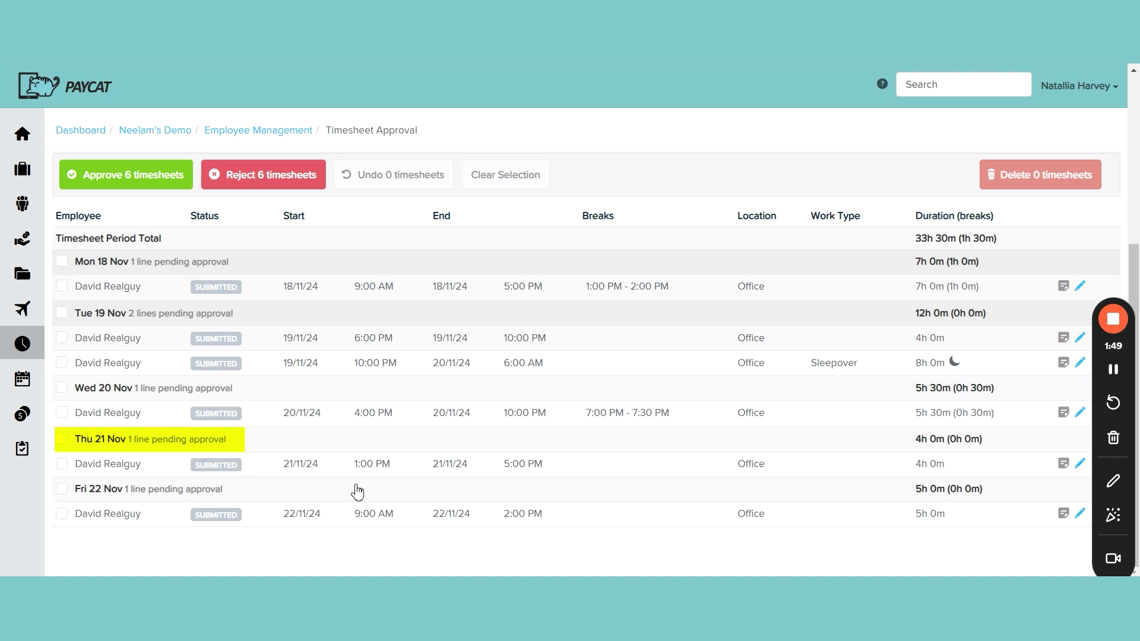
click(368, 475)
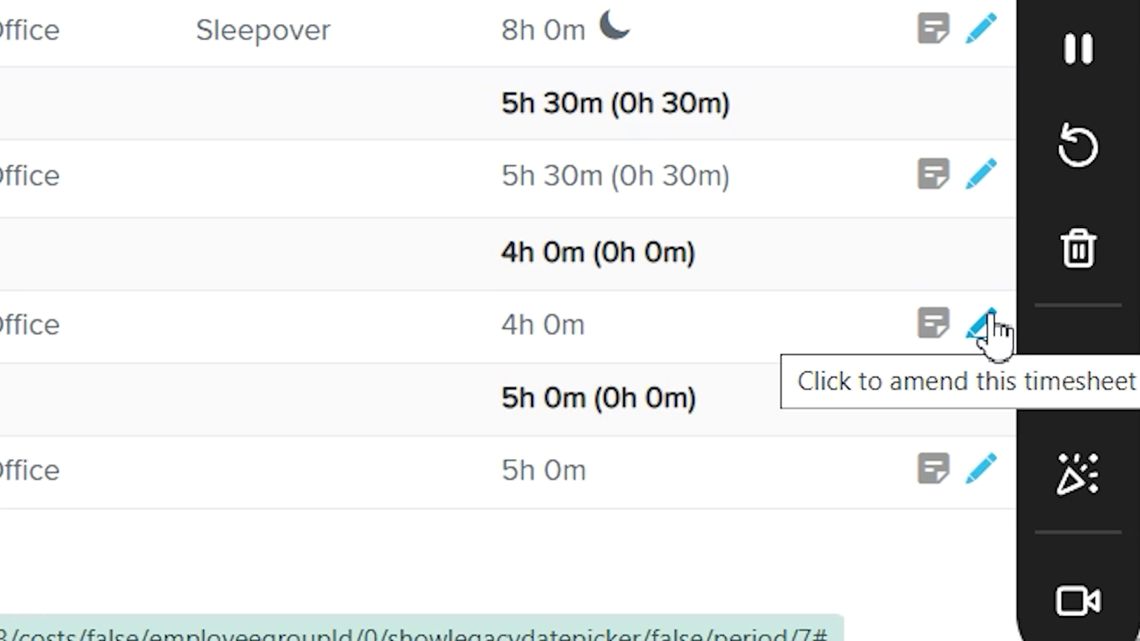
click(987, 324)
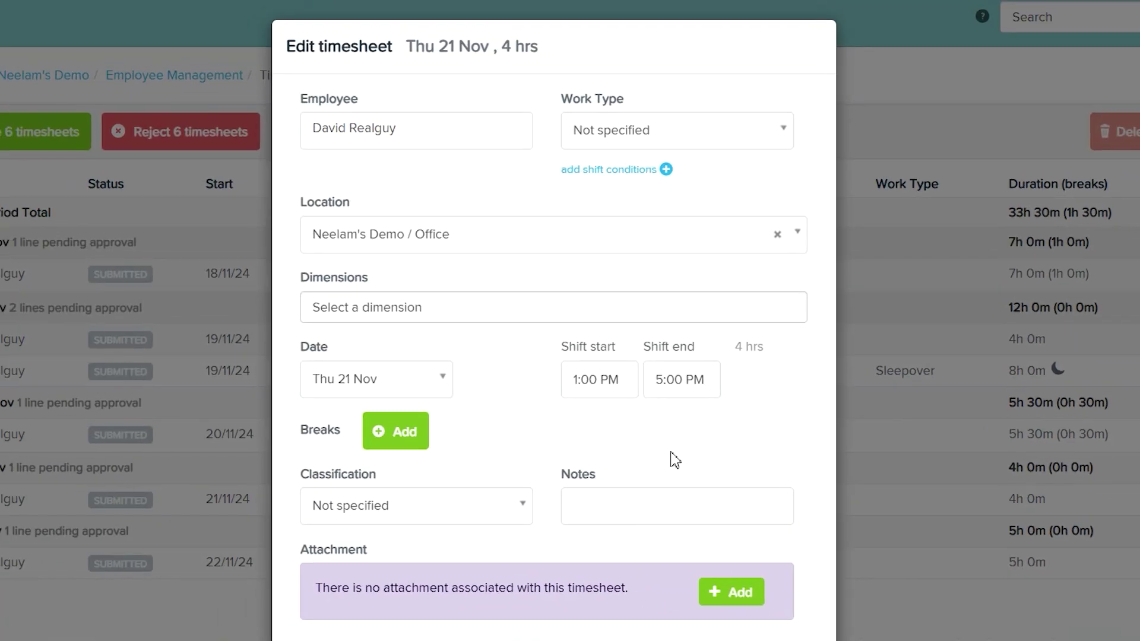
click(684, 388)
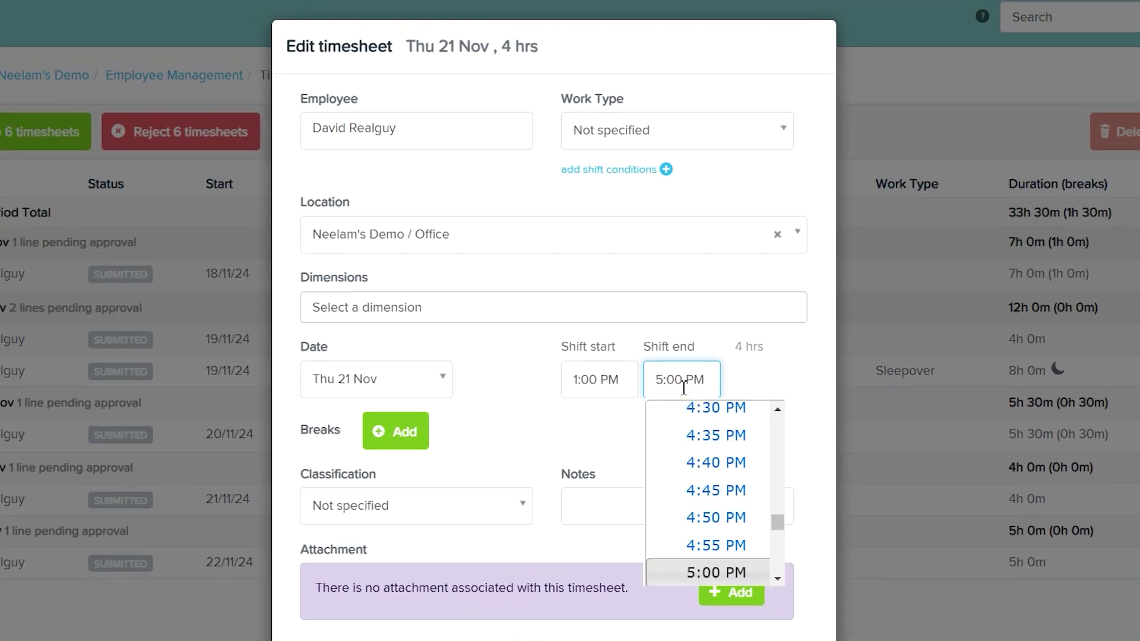
scroll(725, 506, down, 2)
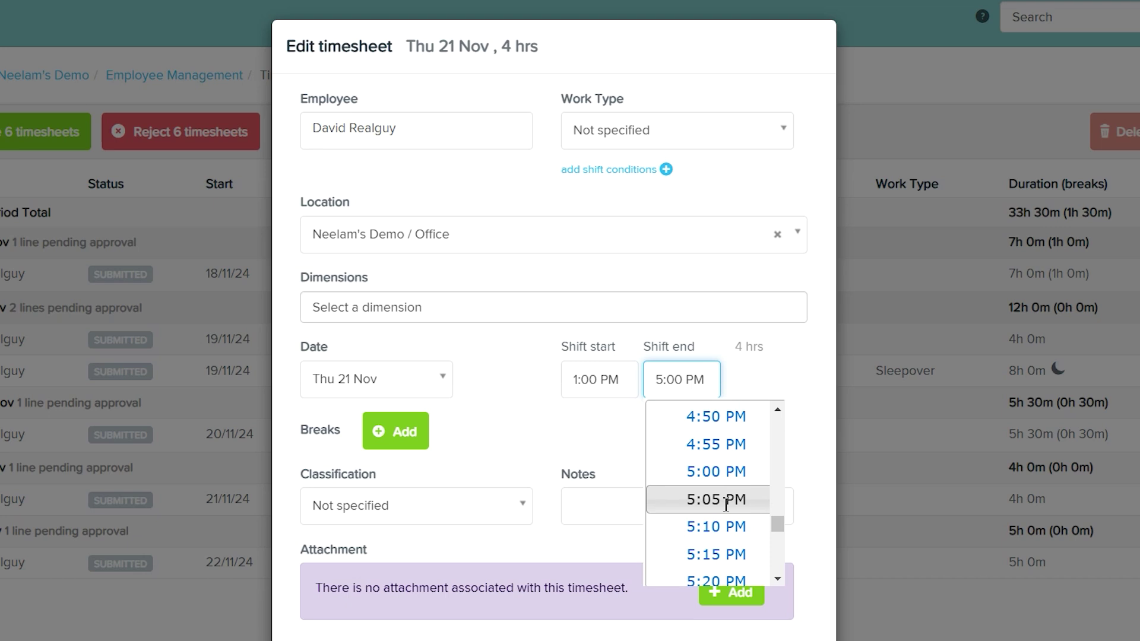
scroll(726, 505, down, 2)
click(711, 558)
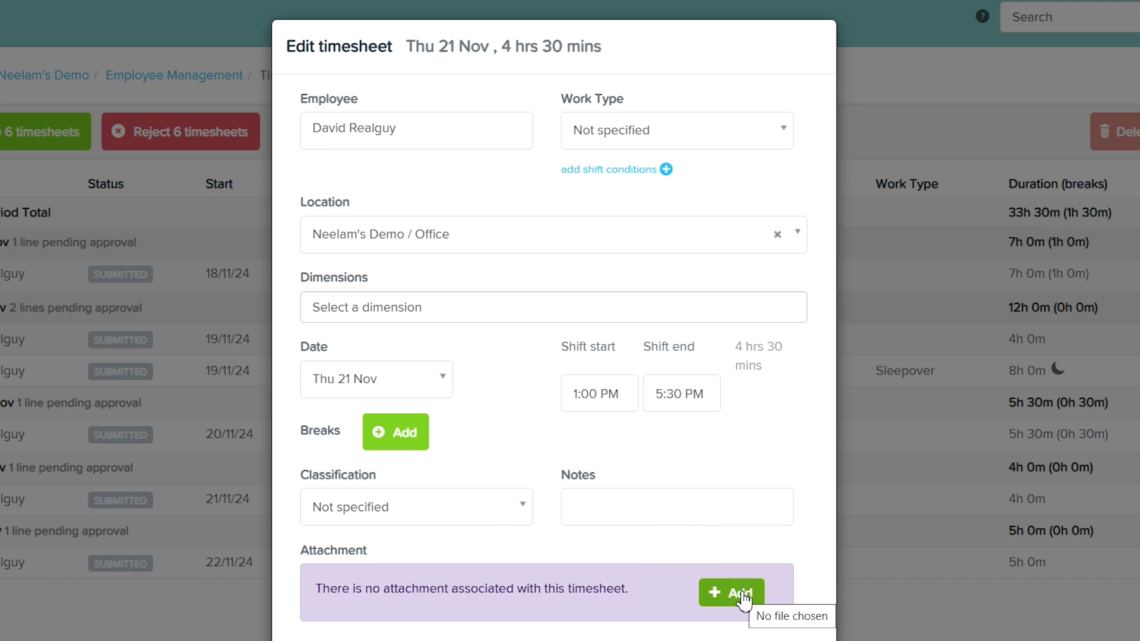
scroll(773, 512, down, 2)
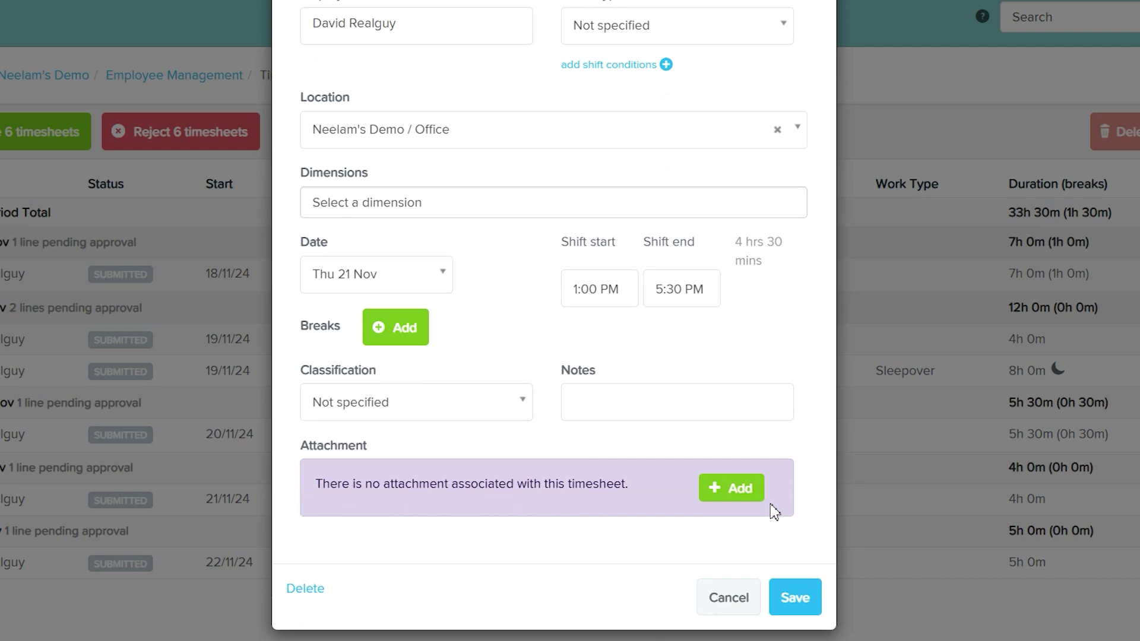
click(786, 590)
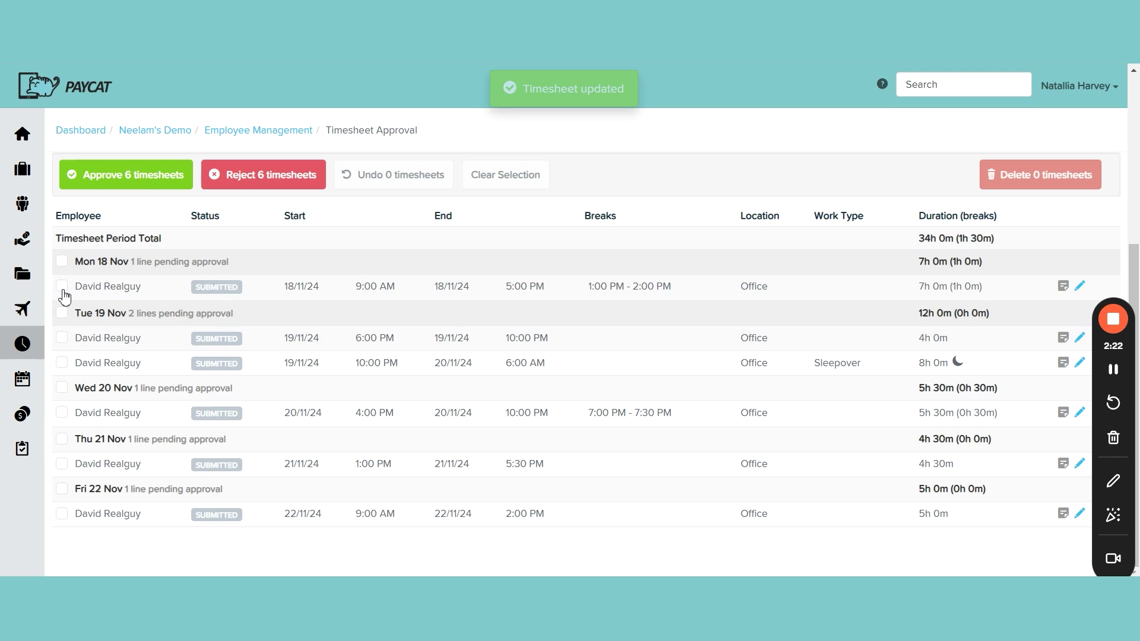
Select the six Mon 18 to Fri 22 Nov timesheets and approve them.
click(62, 288)
click(61, 338)
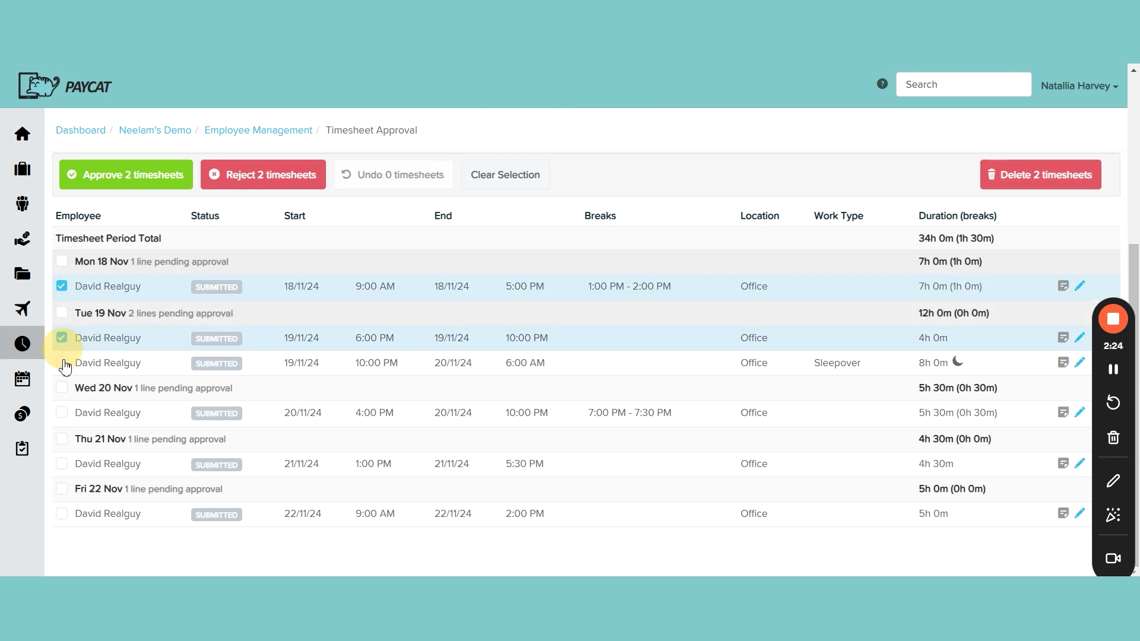
click(62, 364)
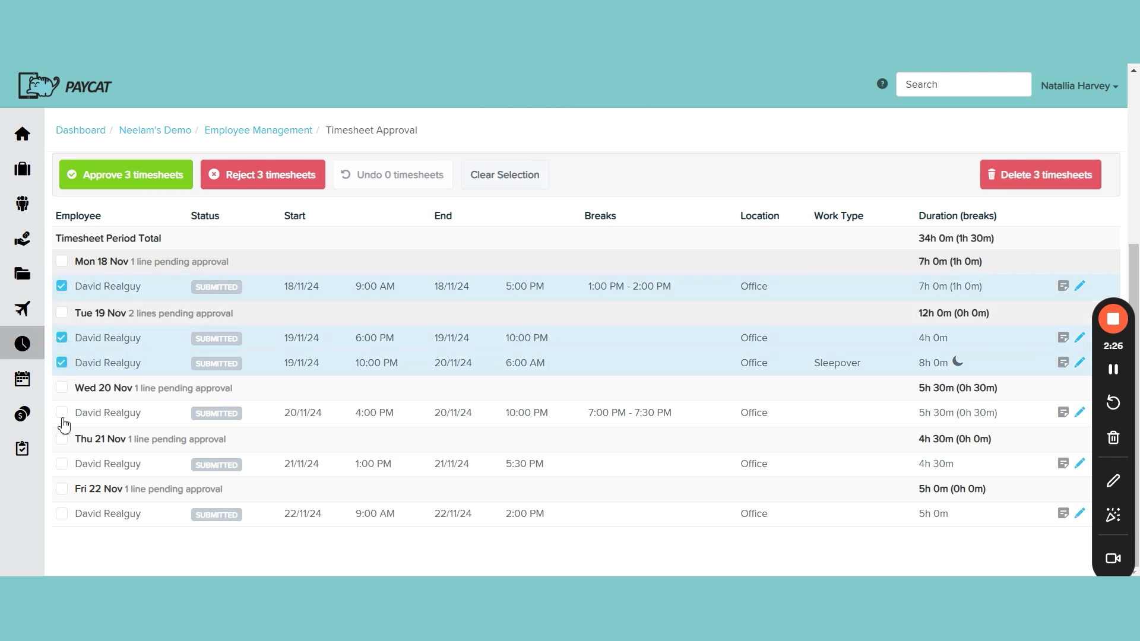
click(62, 414)
click(62, 464)
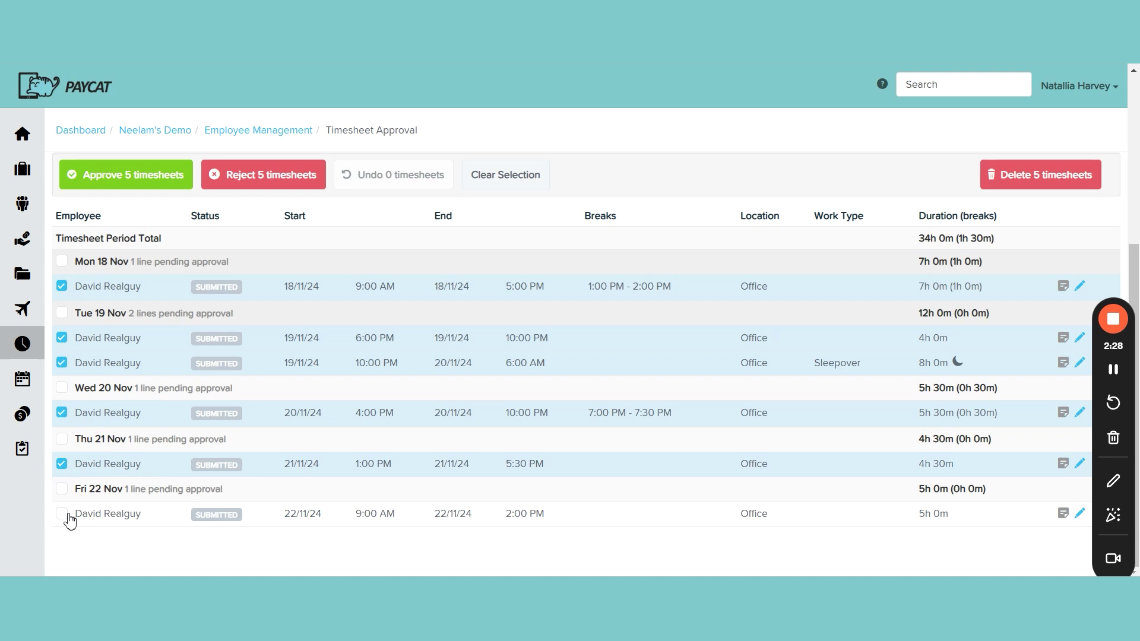
click(62, 514)
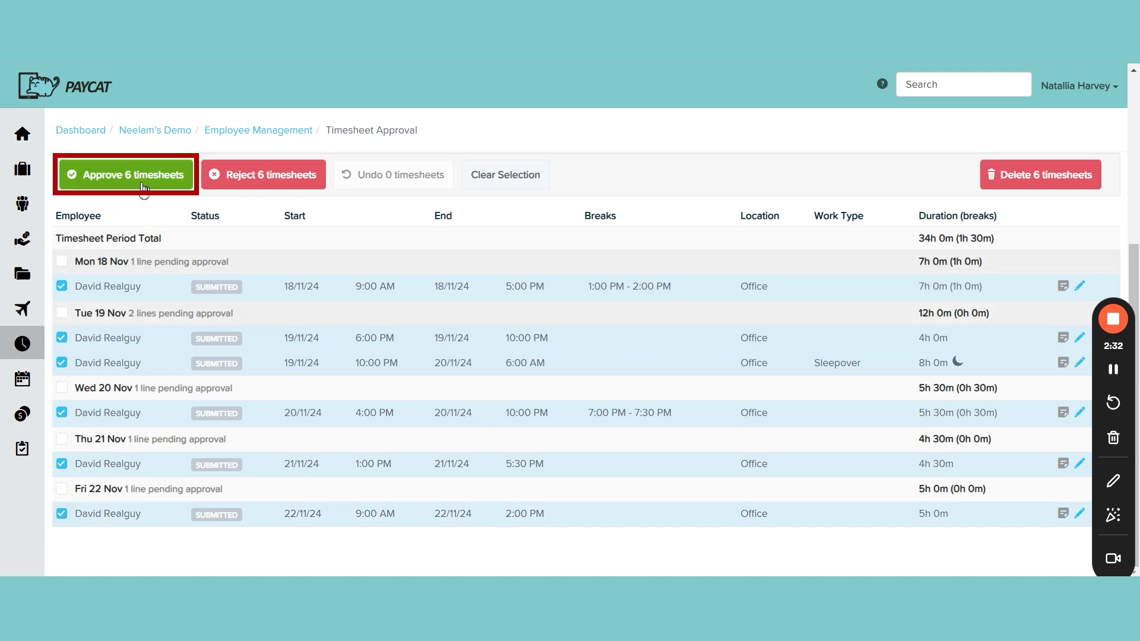
click(142, 188)
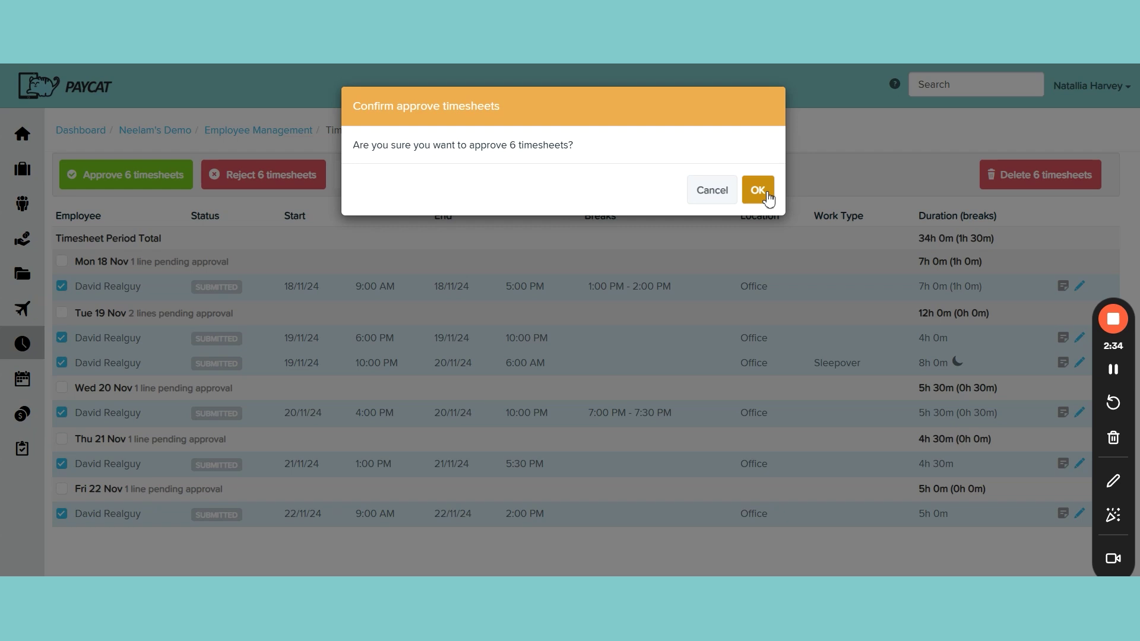
click(757, 190)
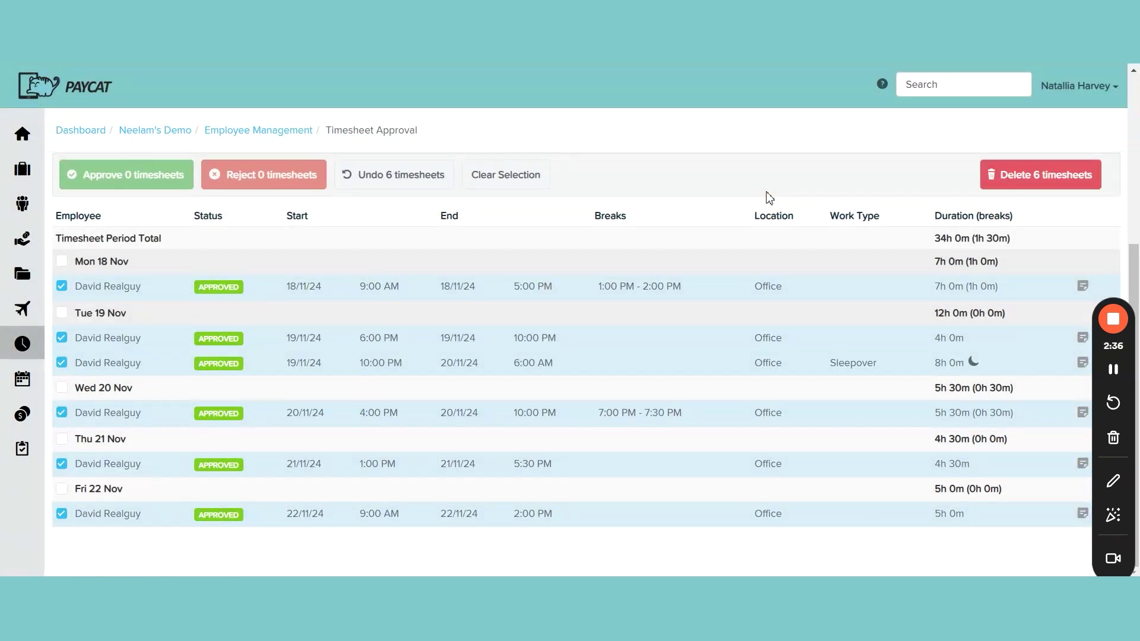